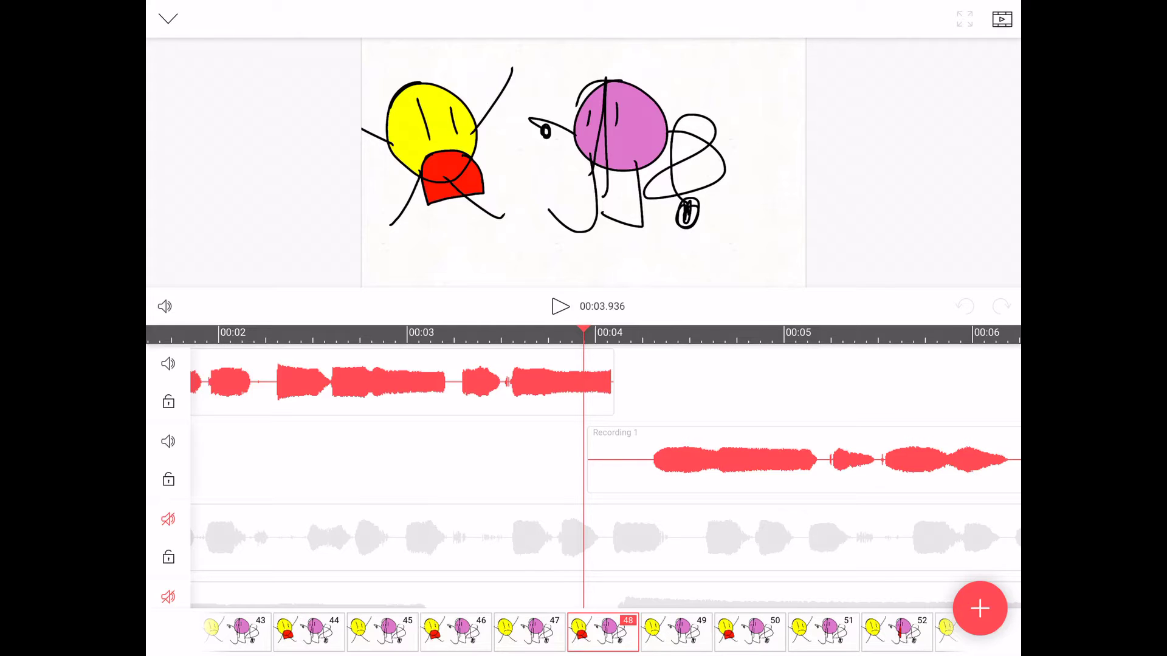
Play the animation briefly with its sound, then stop playback
key("space")
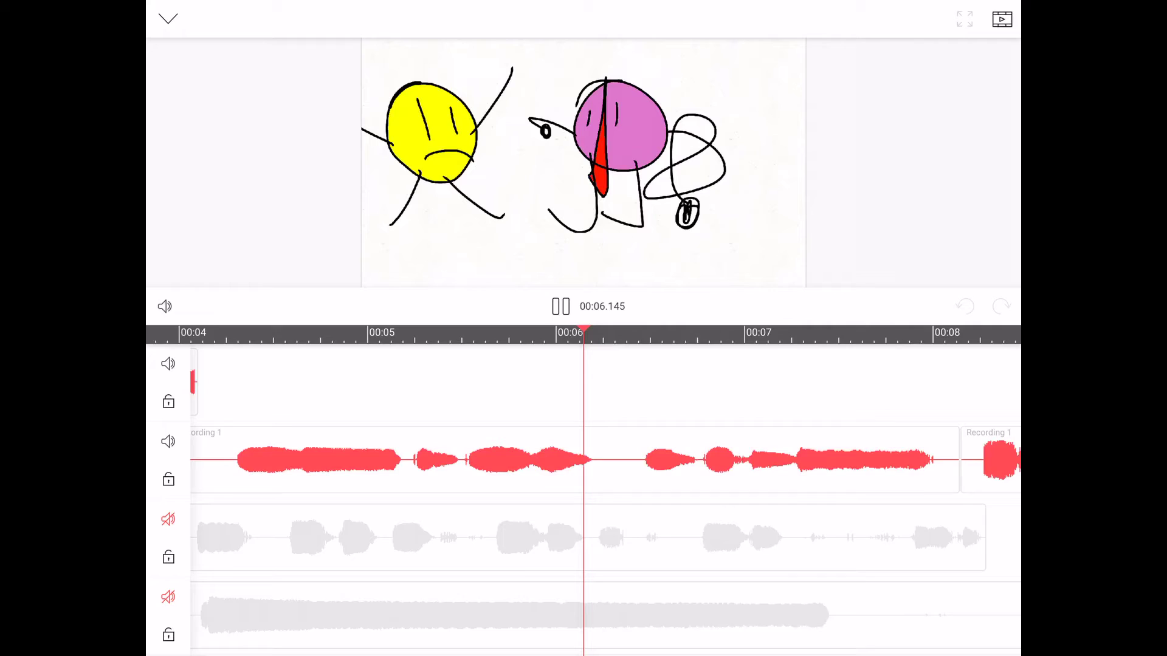
key("space")
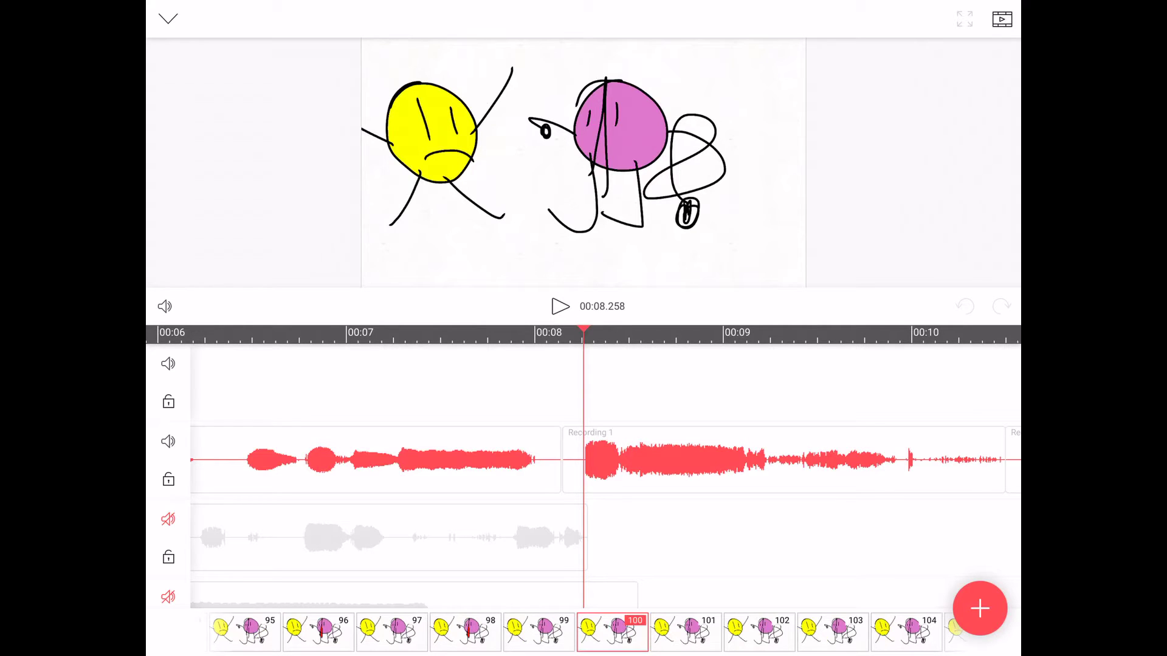
scroll(583, 456, "left", 10)
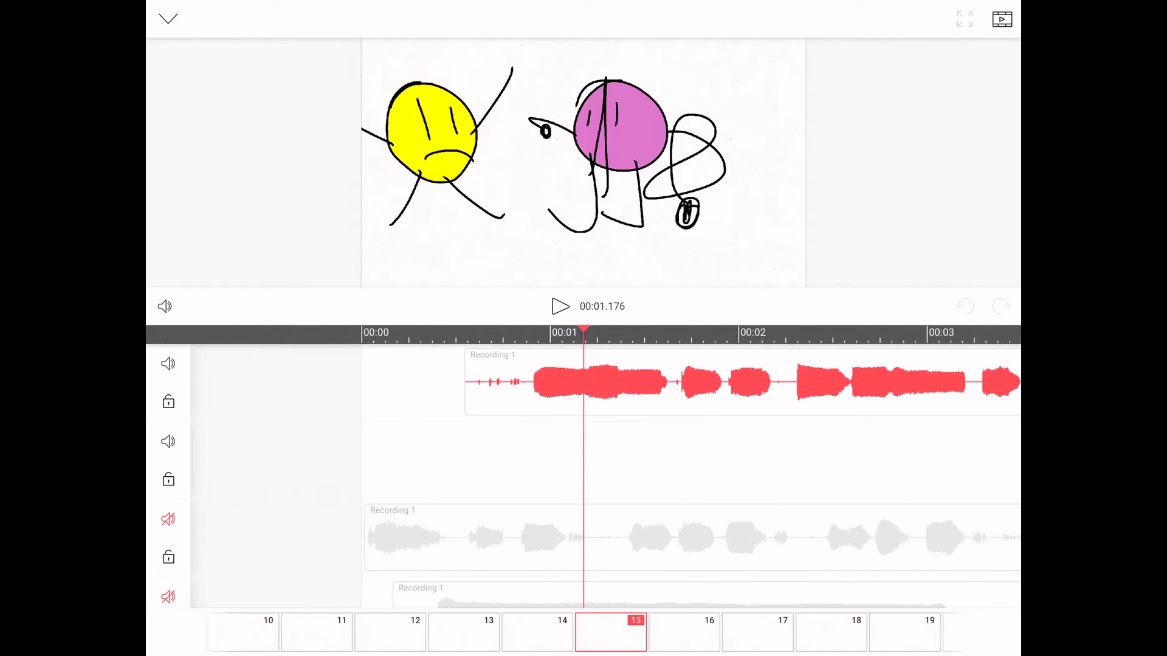
scroll(584, 456, "left", 5)
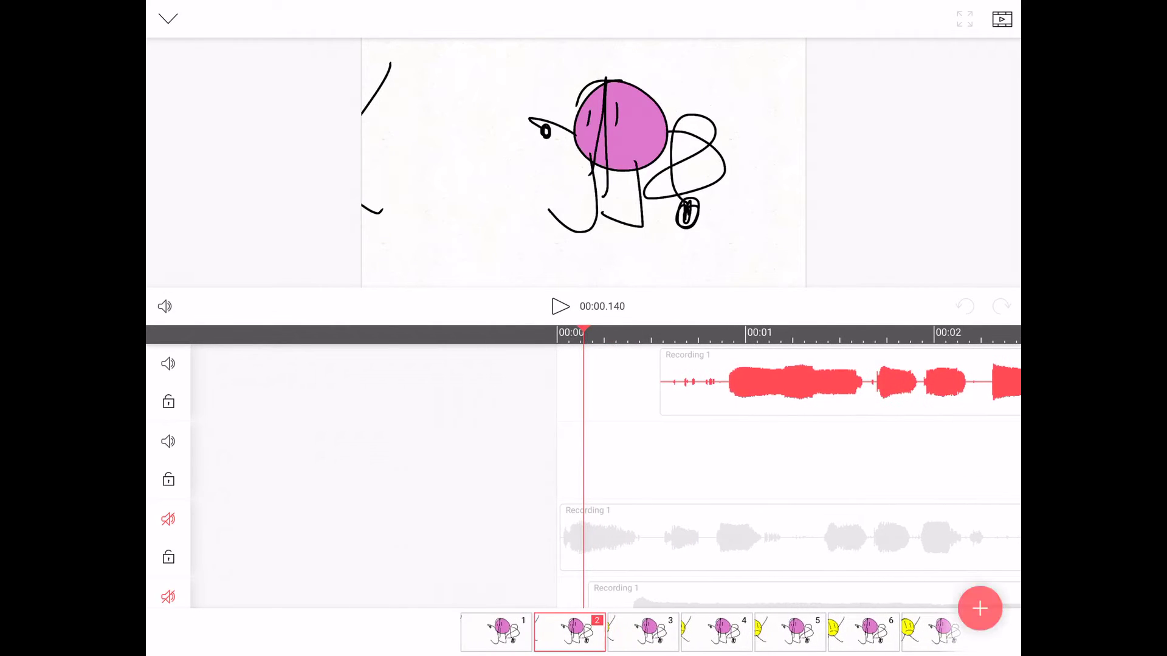
left_click(980, 609)
Mute the first audio track, unmute the two silenced tracks, and play the animation
left_click(168, 363)
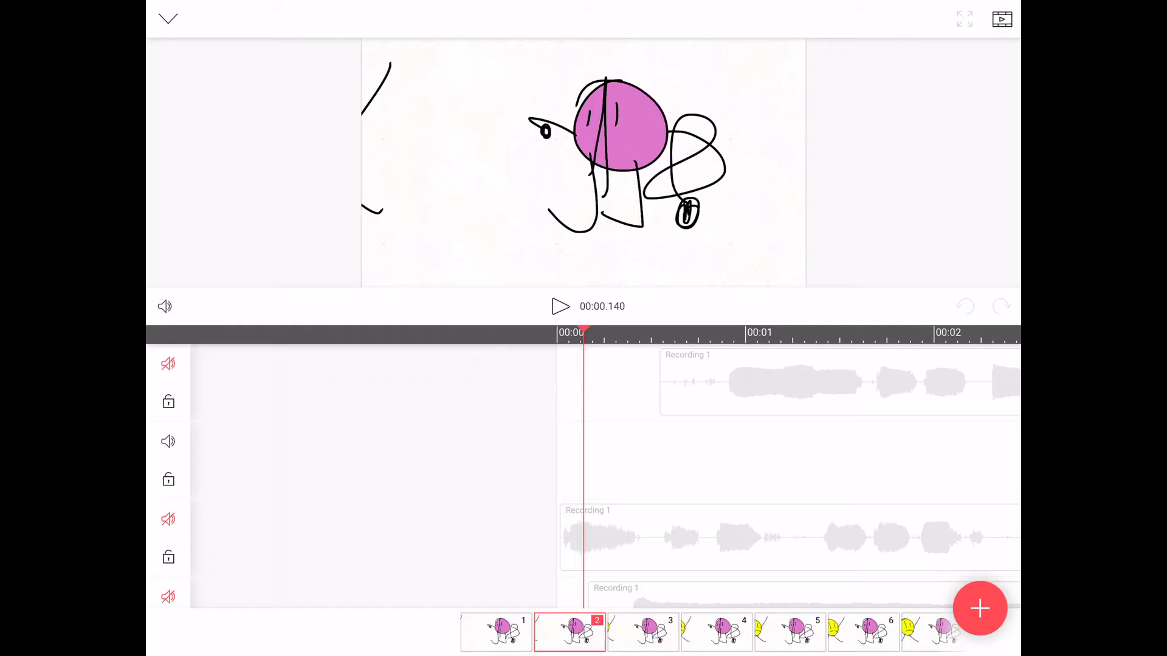
scroll(789, 474, "down", 3)
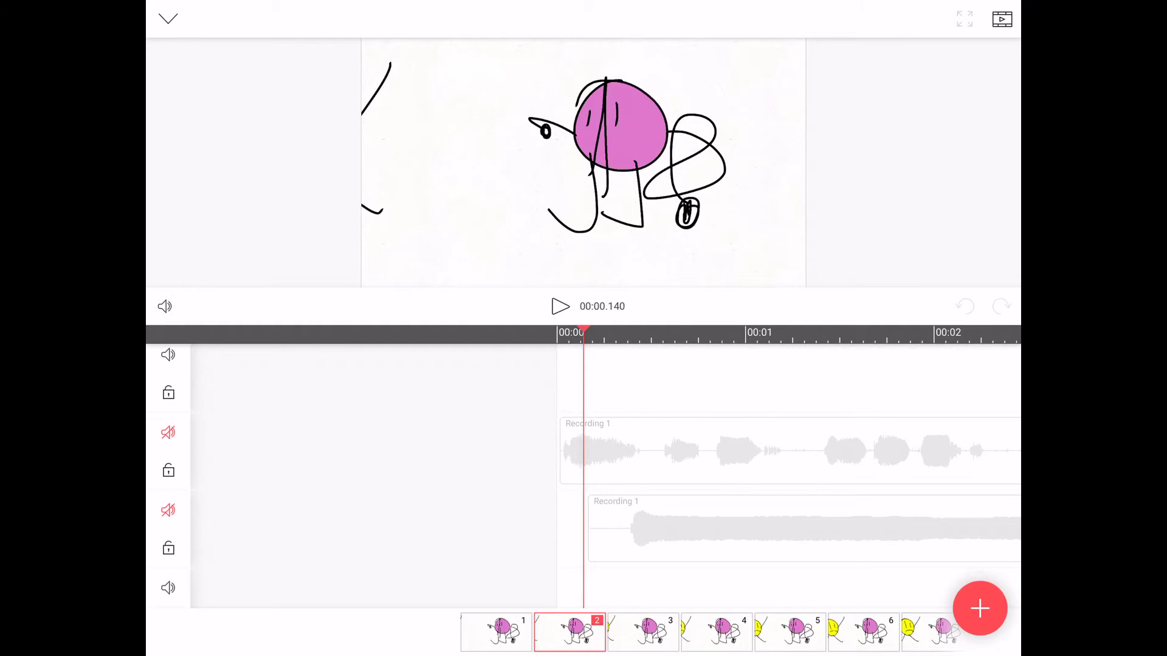
left_click(167, 432)
left_click(168, 510)
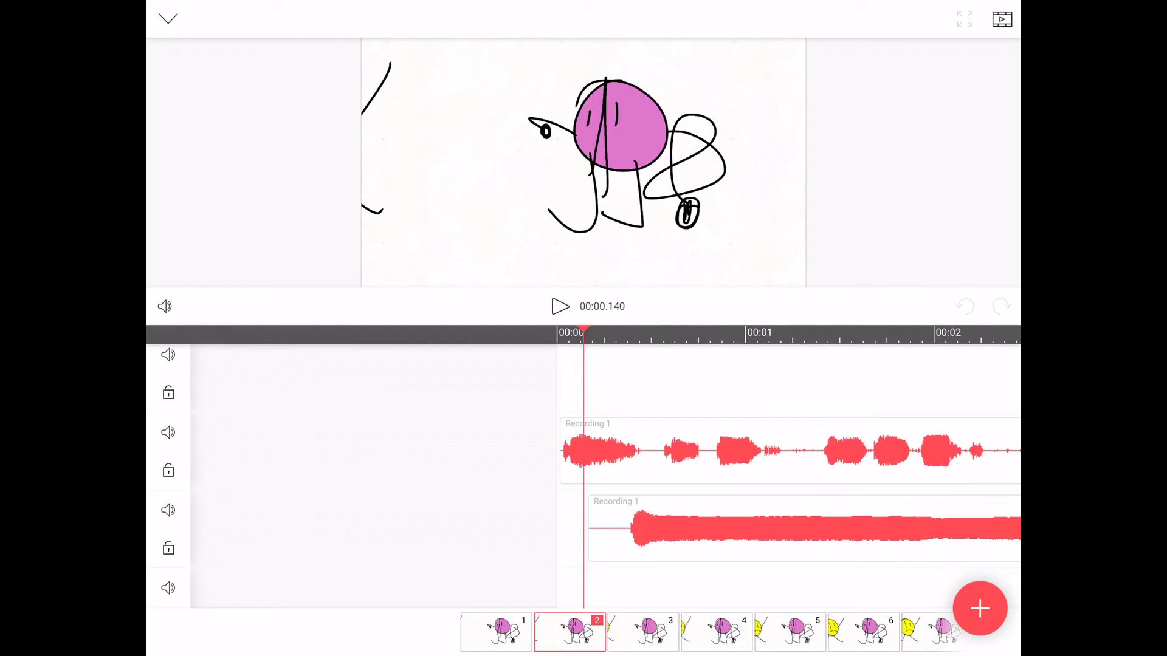
left_click(560, 306)
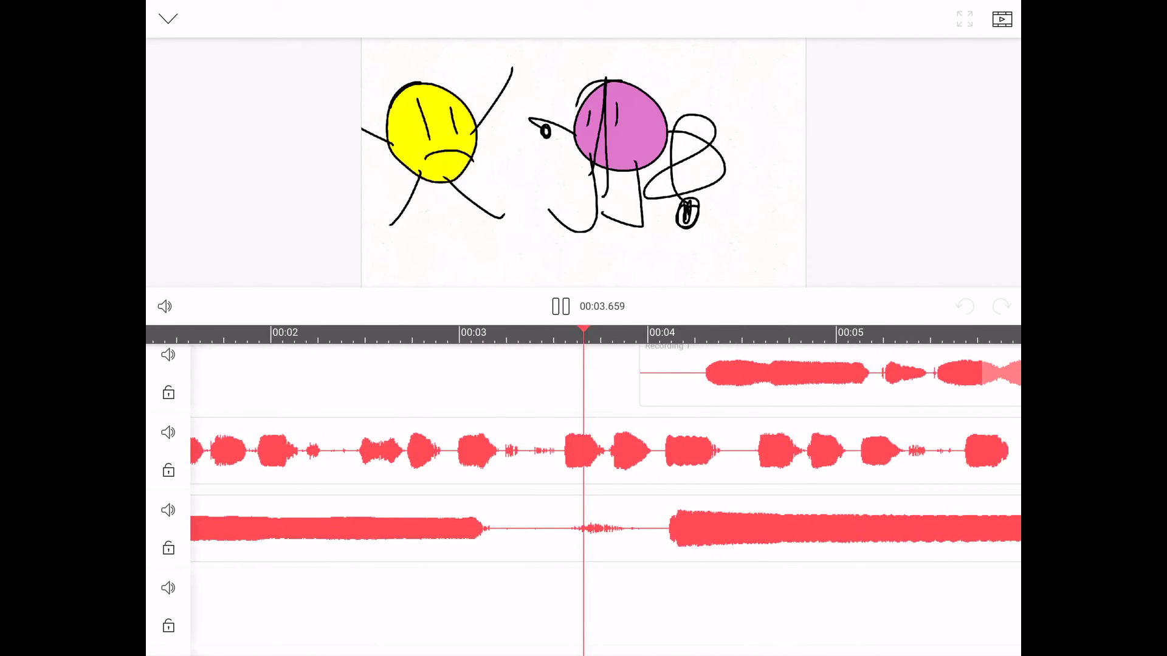
Mute the track recorded from about 4 seconds, rewind to 00:00 and replay
left_click(560, 306)
left_click(168, 432)
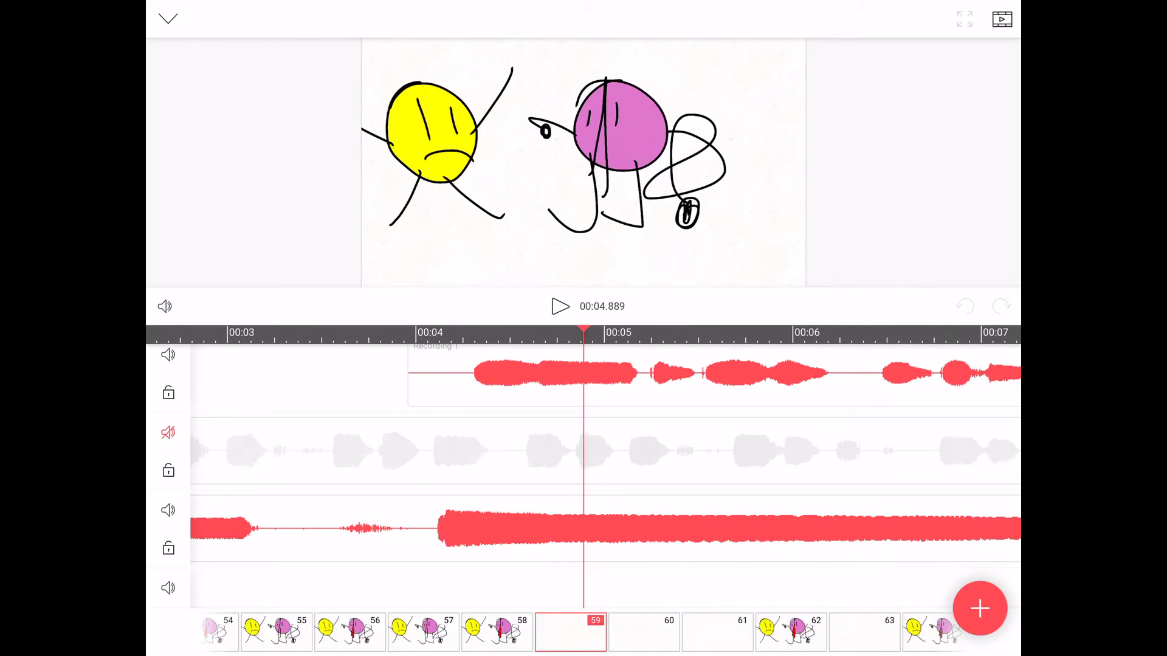
left_click(168, 355)
left_click_drag(584, 528, 1004, 529)
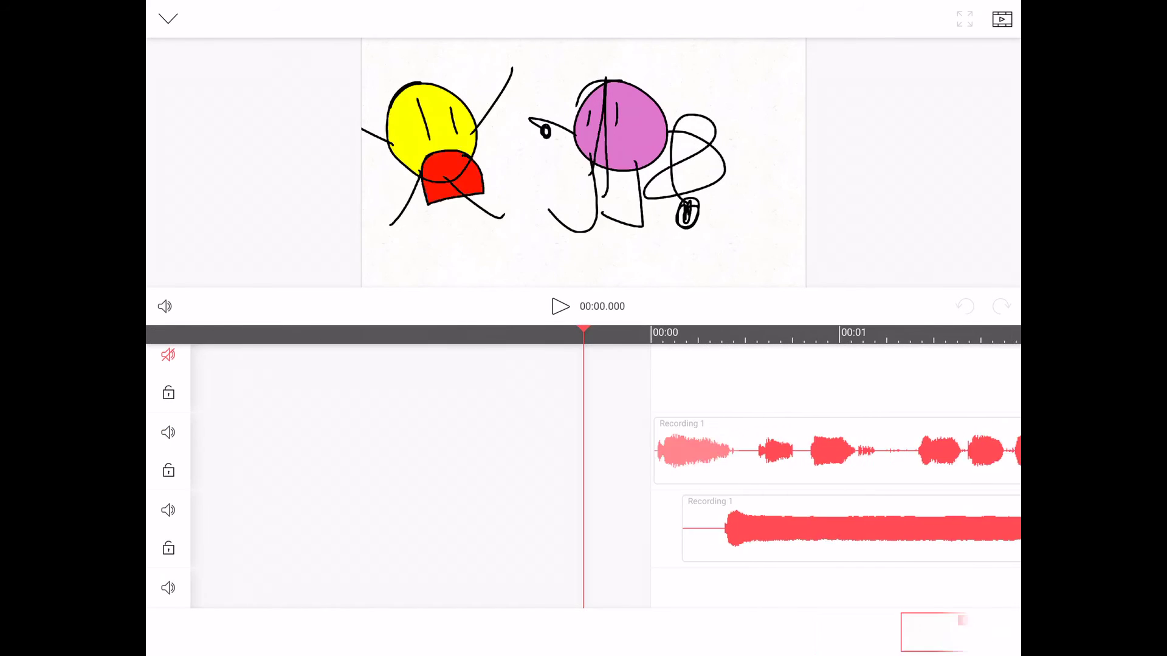
left_click(560, 306)
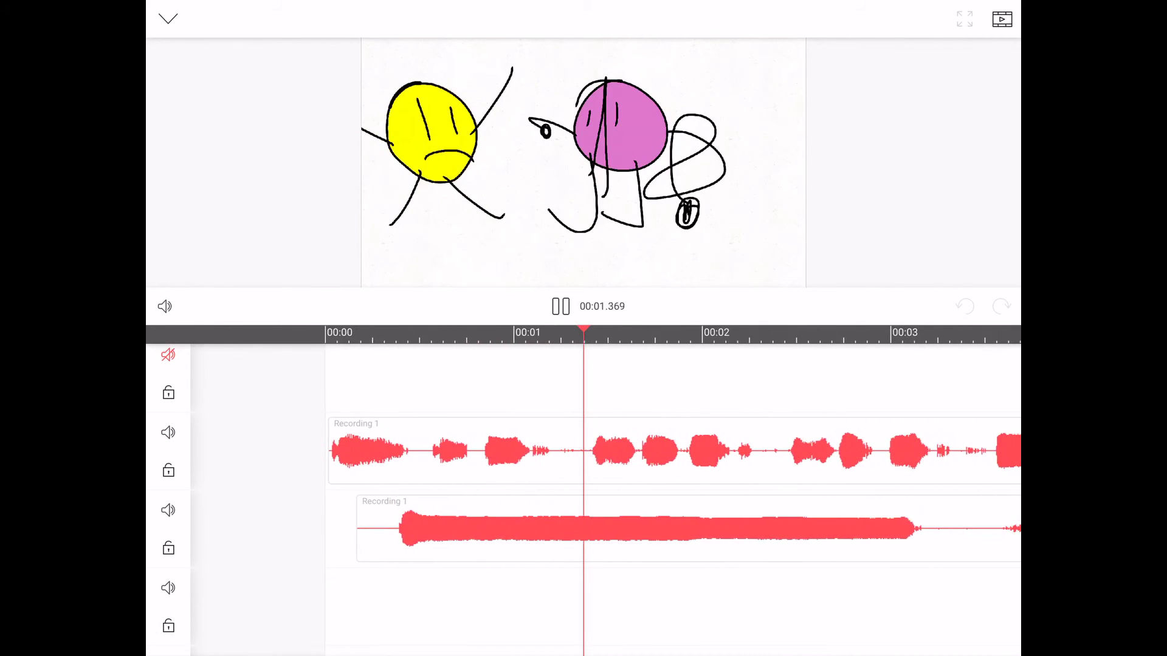